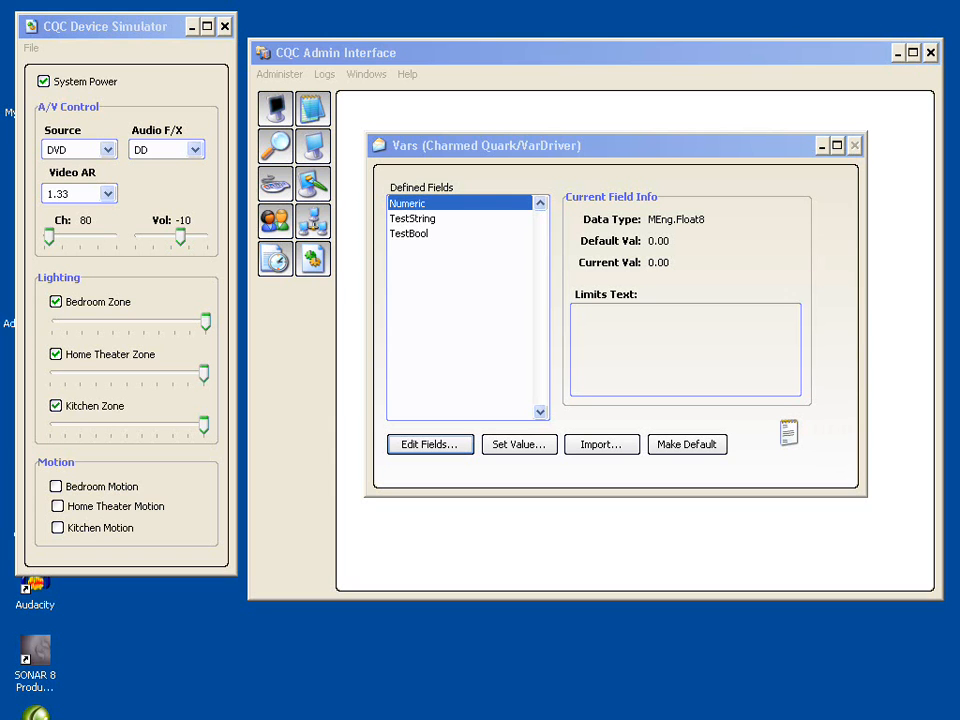
# - Open the event server administration and look over the triggered and scheduled event lists
pyautogui.click(277, 262)
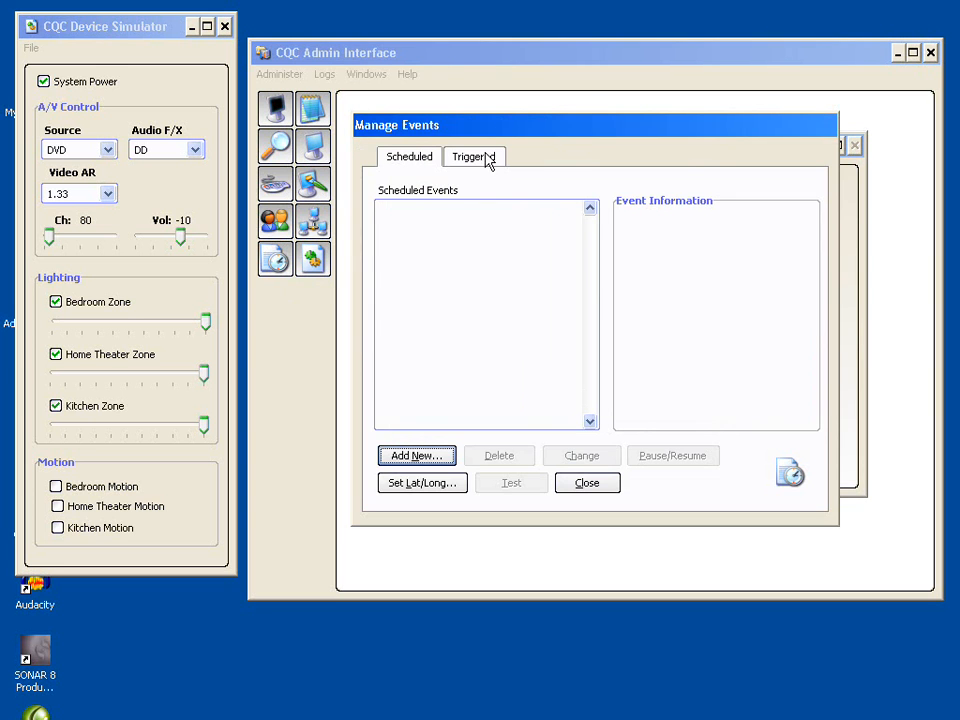
pyautogui.moveTo(490, 128); pyautogui.dragTo(564, 167)
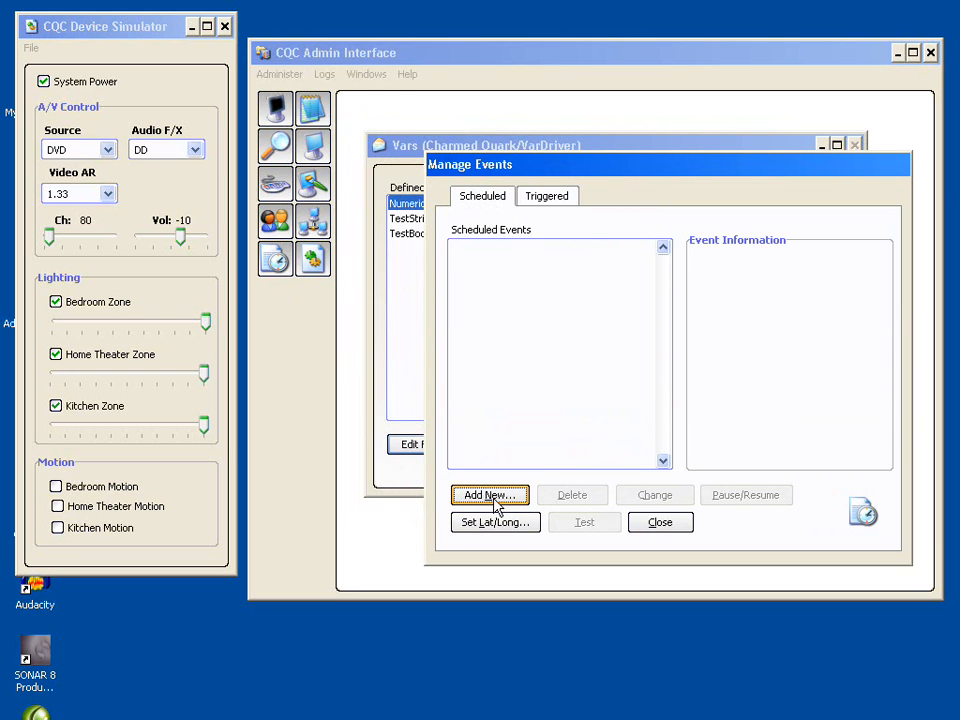
pyautogui.click(552, 197)
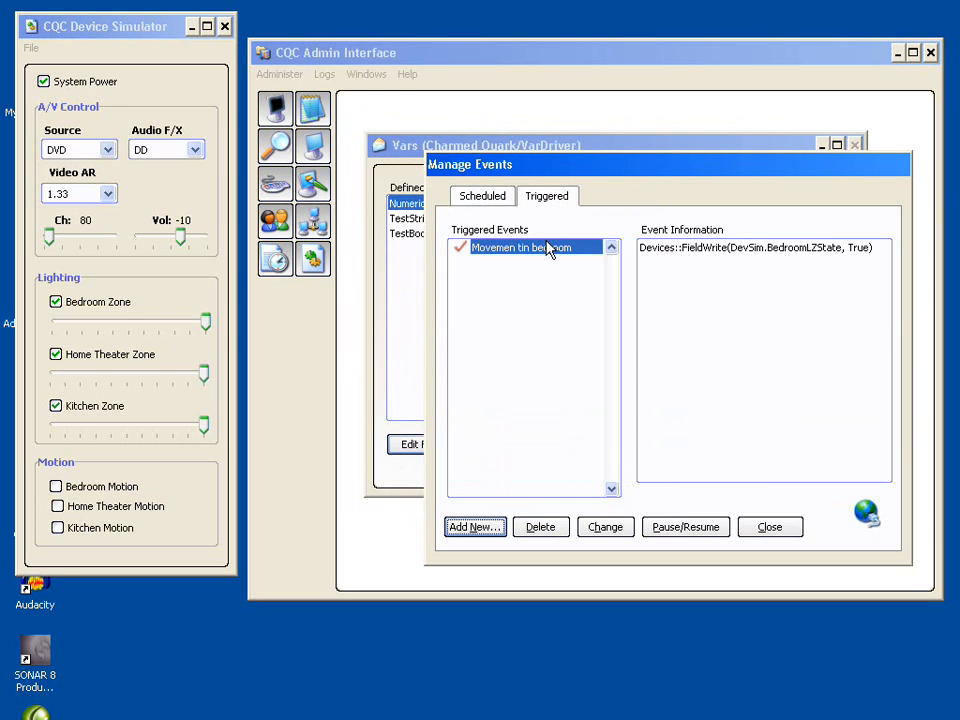
pyautogui.click(481, 199)
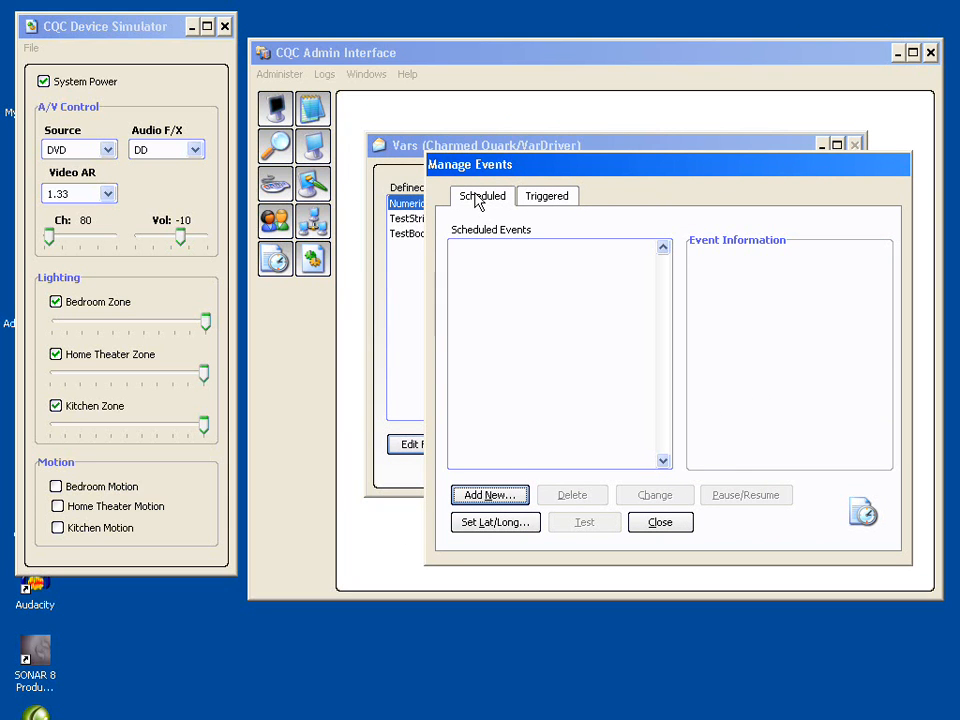
# - Start a new scheduled event and review the available event types
pyautogui.click(490, 497)
pyautogui.moveTo(666, 171); pyautogui.dragTo(645, 125)
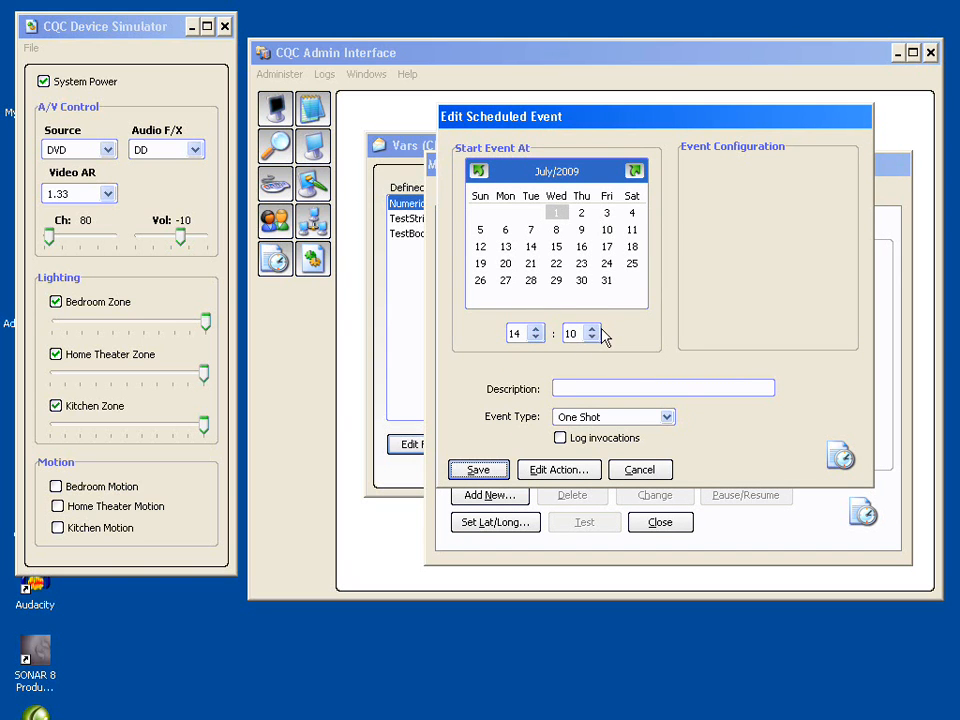
pyautogui.click(667, 419)
pyautogui.click(667, 419)
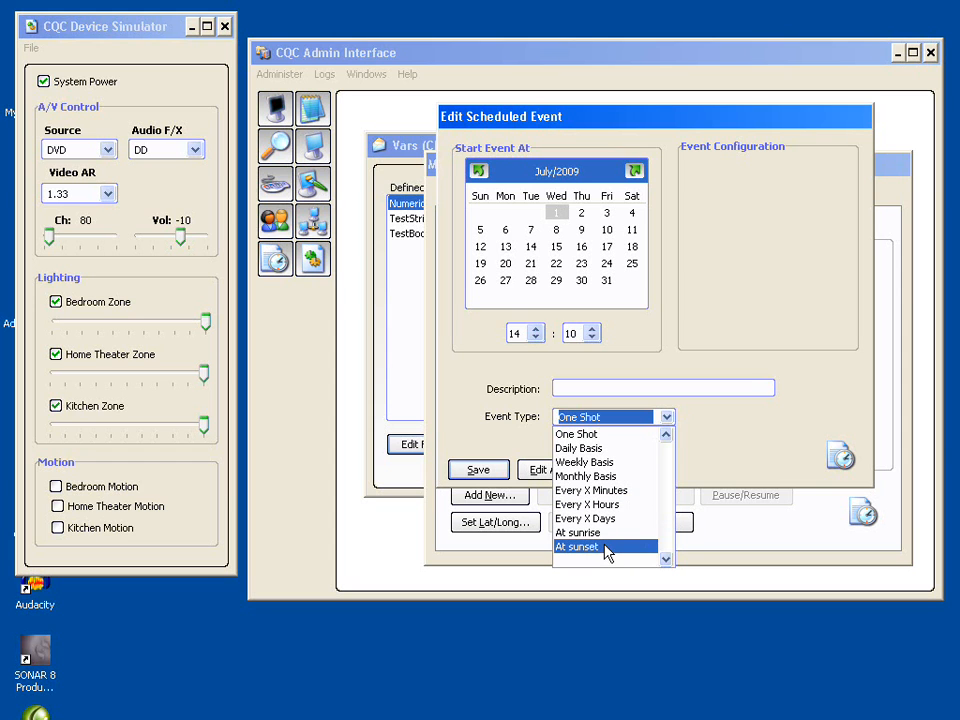
pyautogui.click(751, 434)
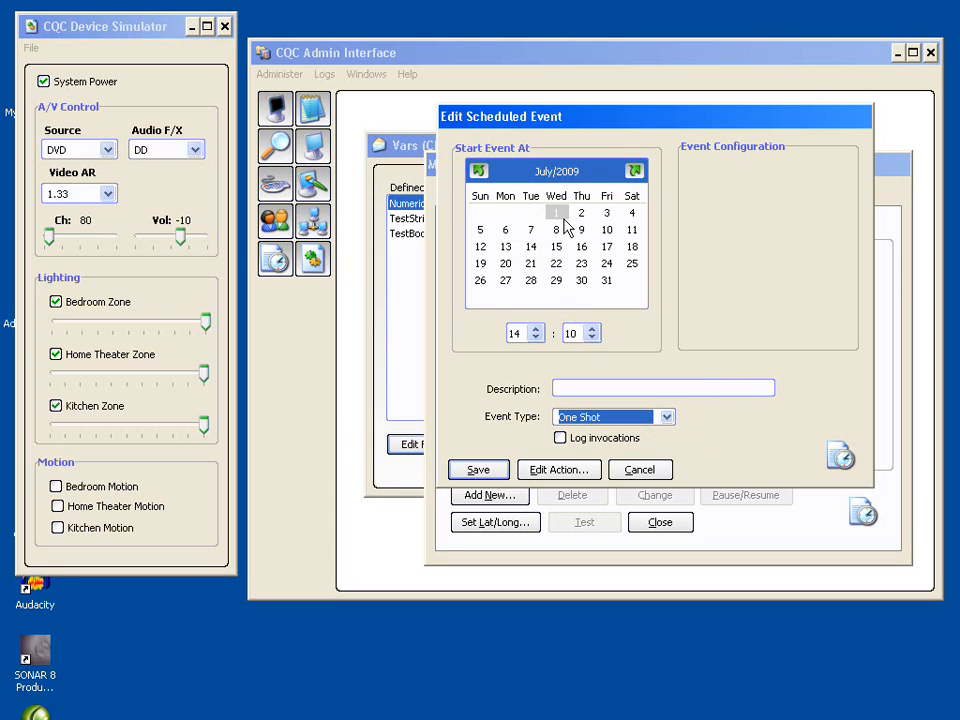
# - Set the new event's start to July 16, 2009 at 17:10 and its event type to Daily Basis
pyautogui.click(581, 247)
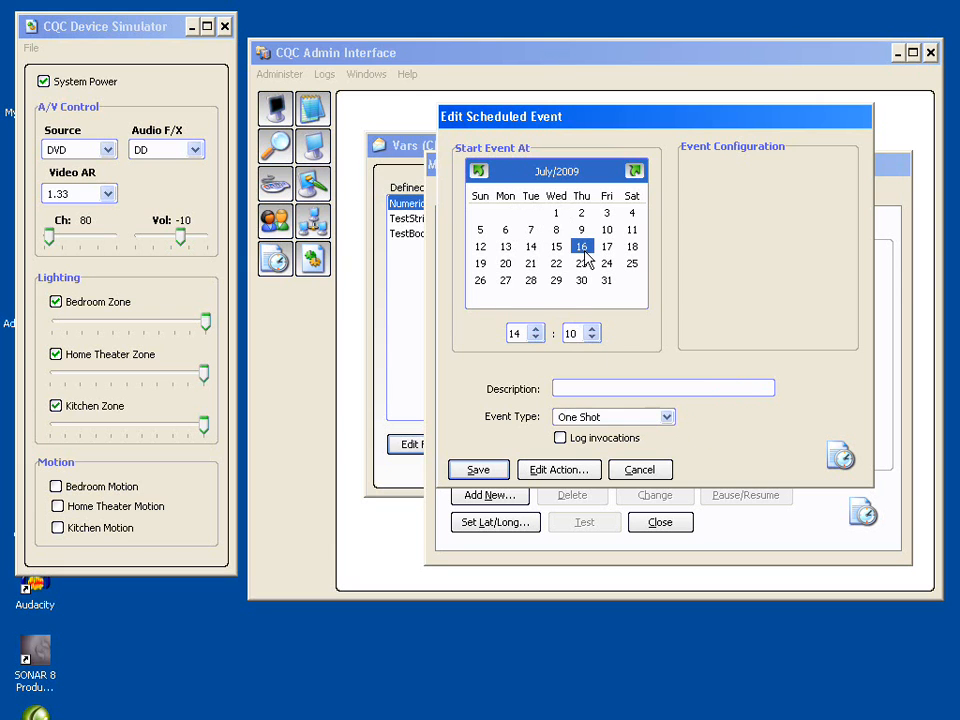
pyautogui.click(536, 329)
pyautogui.click(536, 329)
pyautogui.click(536, 329)
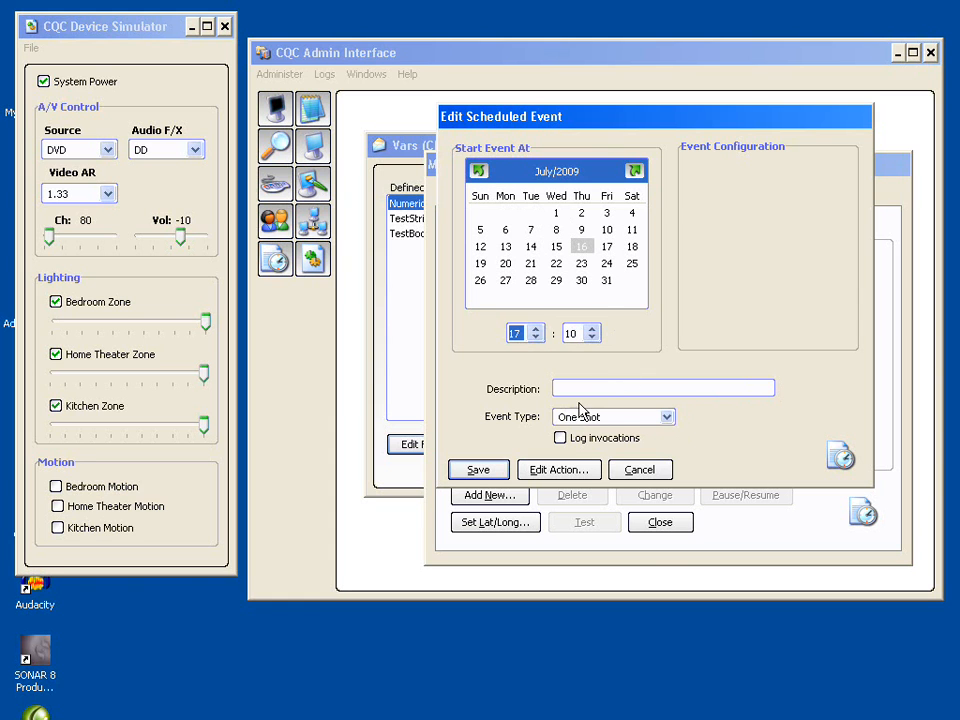
pyautogui.click(666, 417)
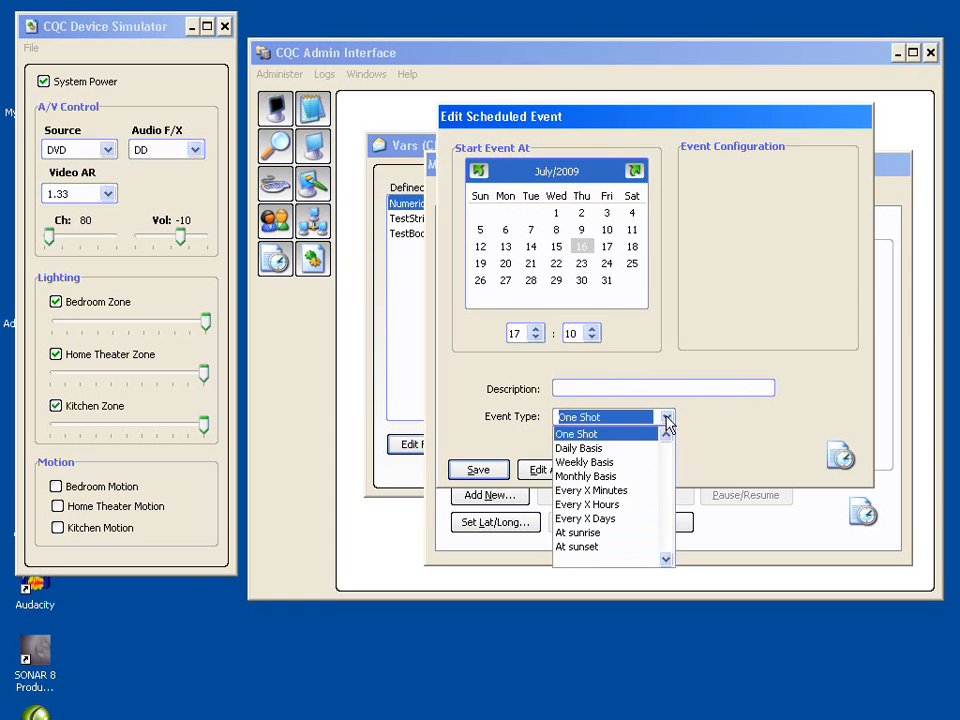
pyautogui.click(617, 449)
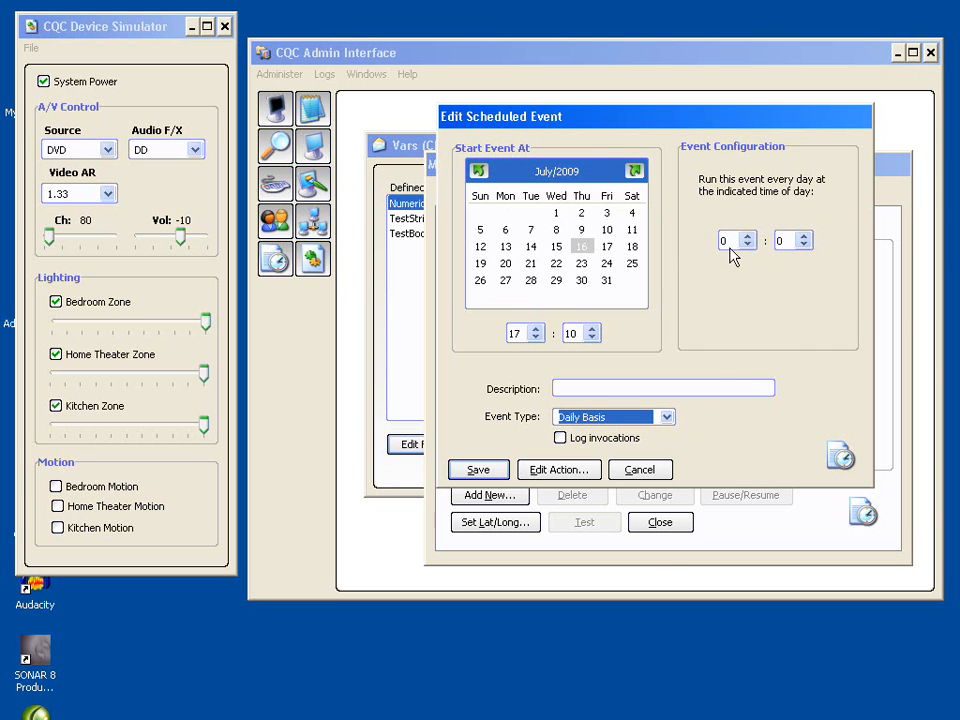
# - Change the event type to Weekly Basis and try toggling days in the weekday selection
pyautogui.click(665, 417)
pyautogui.click(584, 462)
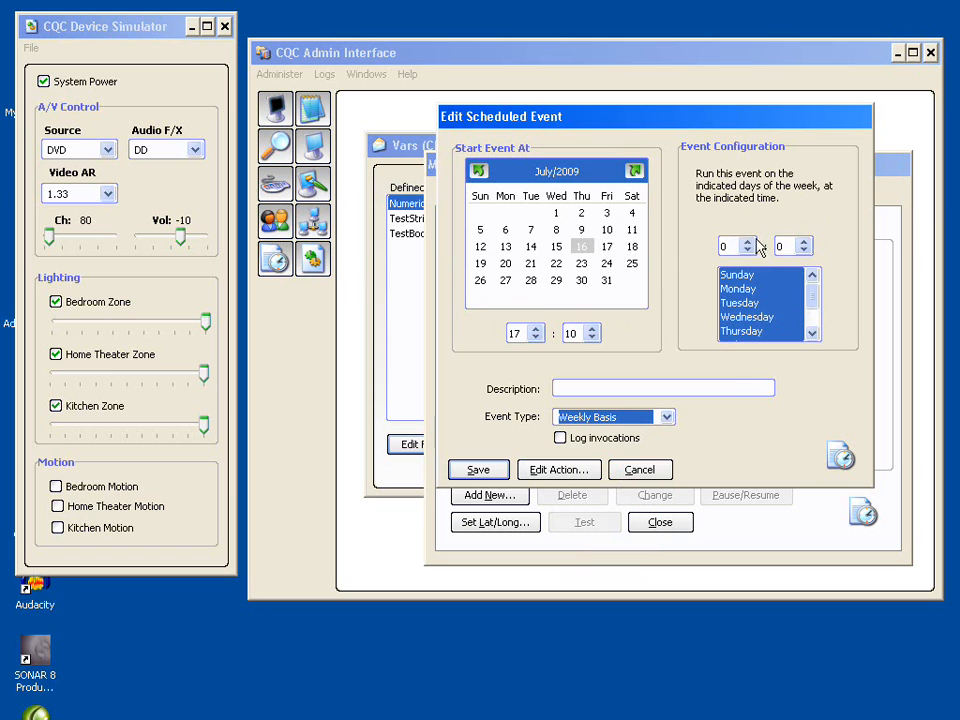
pyautogui.click(807, 310)
pyautogui.moveTo(805, 302); pyautogui.dragTo(810, 270)
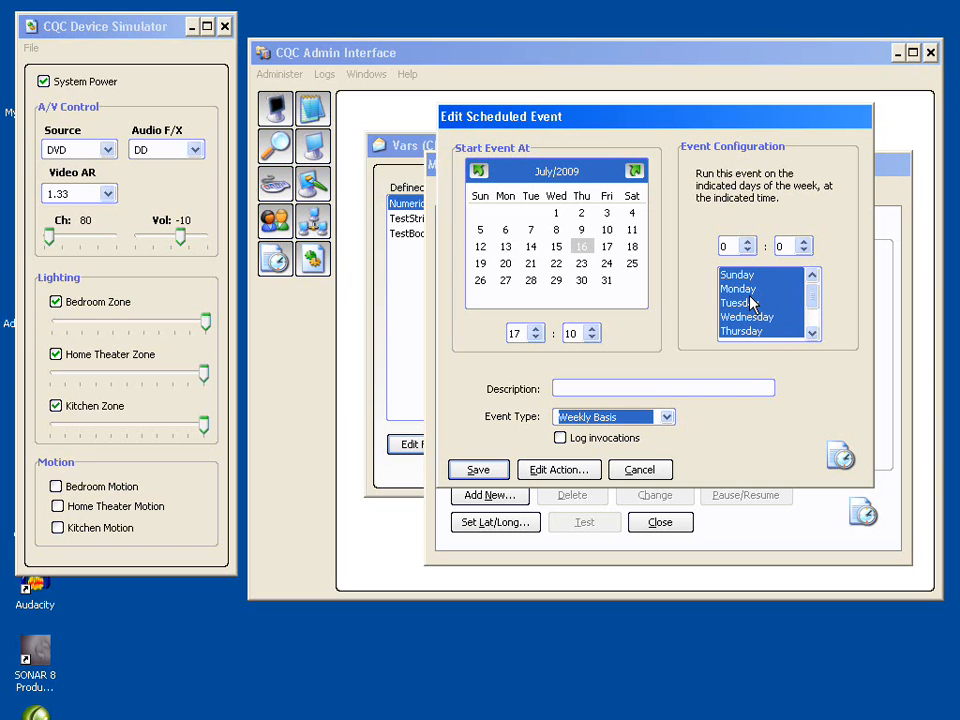
pyautogui.click(750, 292)
pyautogui.click(749, 315)
pyautogui.moveTo(812, 313)
pyautogui.mouseDown()
pyautogui.moveTo(812, 323)
pyautogui.moveTo(812, 302)
pyautogui.mouseUp()
pyautogui.click(765, 290)
pyautogui.click(756, 316)
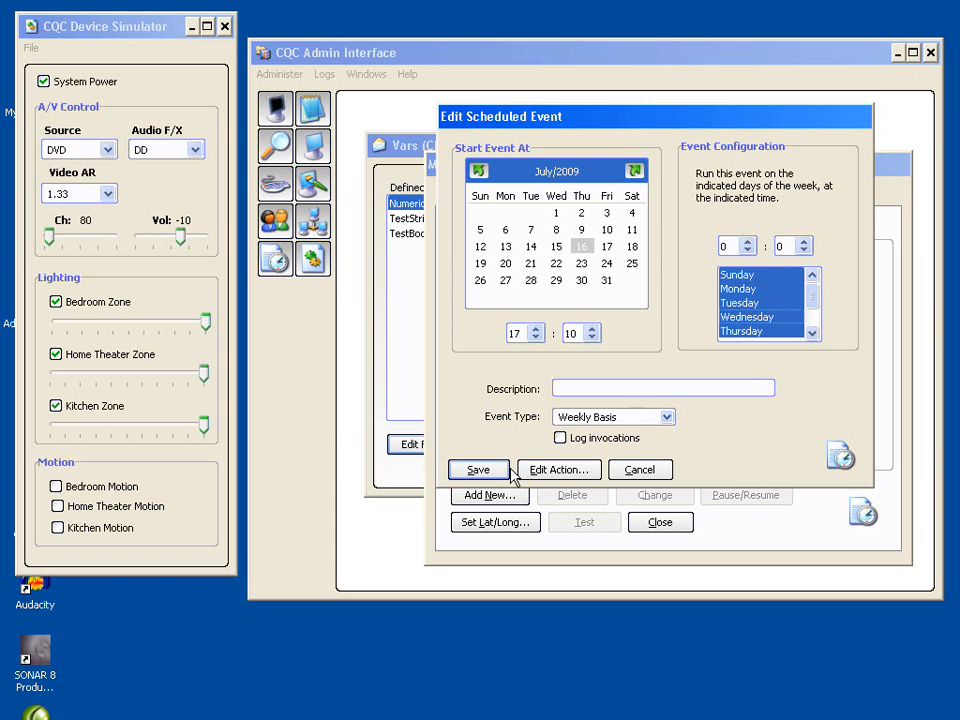
# - Change the event type to Monthly Basis, running on day 3 at 2:00 in April and June
pyautogui.click(667, 418)
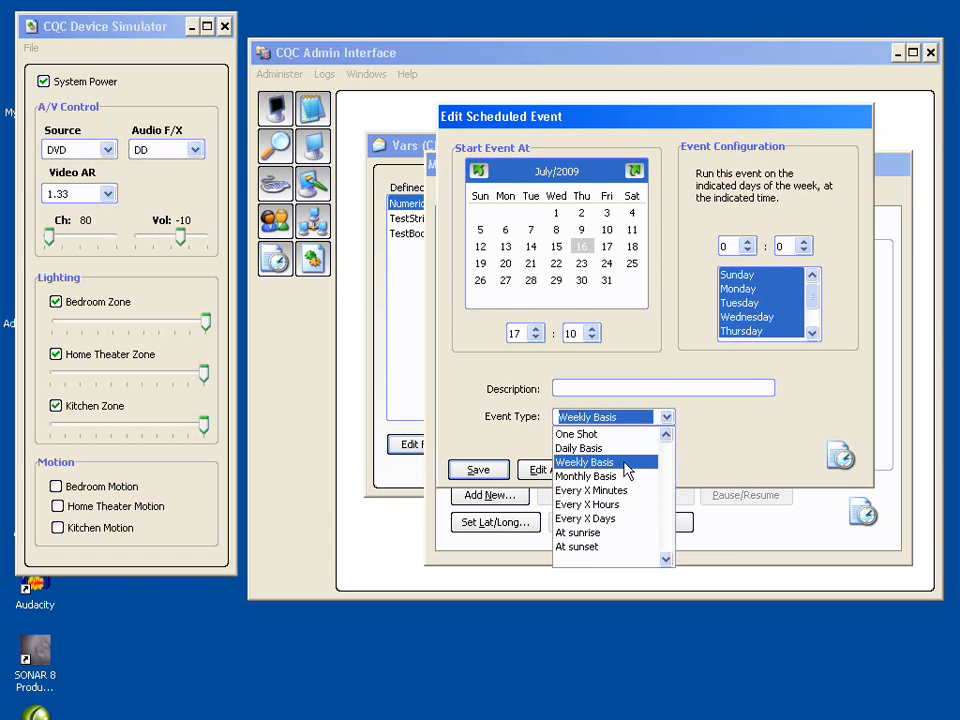
pyautogui.click(628, 477)
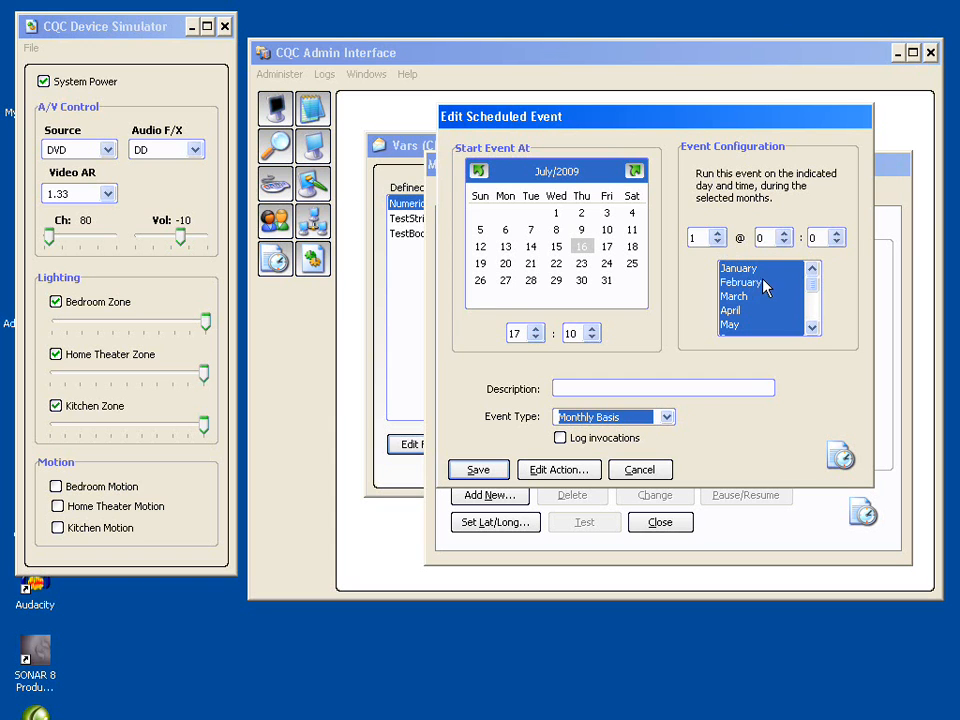
pyautogui.moveTo(814, 287)
pyautogui.mouseDown()
pyautogui.moveTo(812, 325)
pyautogui.moveTo(814, 296)
pyautogui.mouseUp()
pyautogui.click(720, 237)
pyautogui.click(719, 233)
pyautogui.click(719, 233)
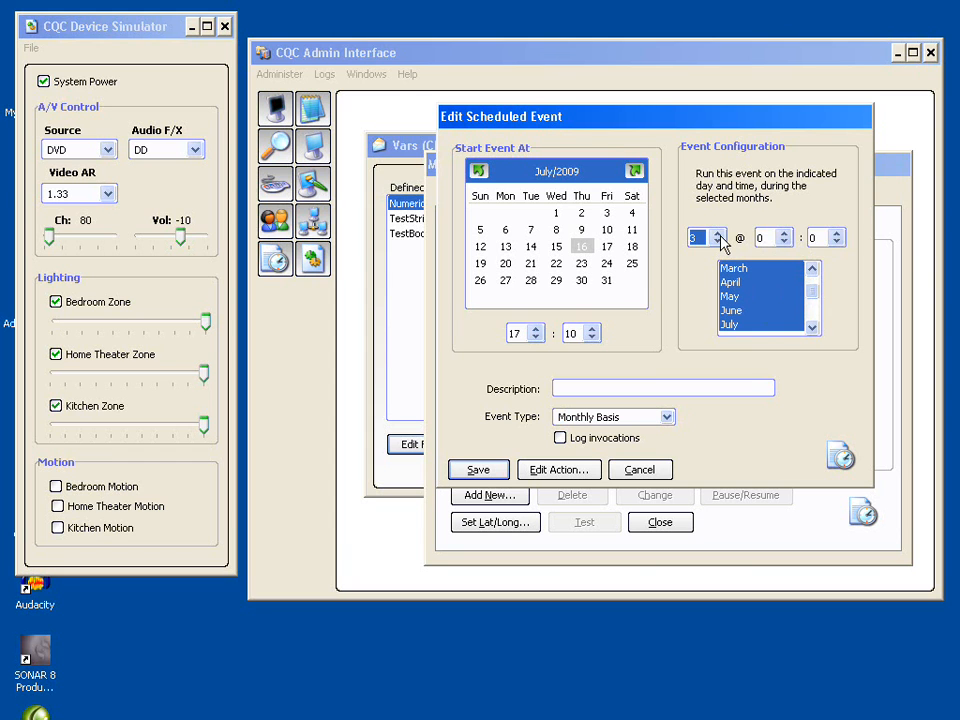
pyautogui.click(785, 233)
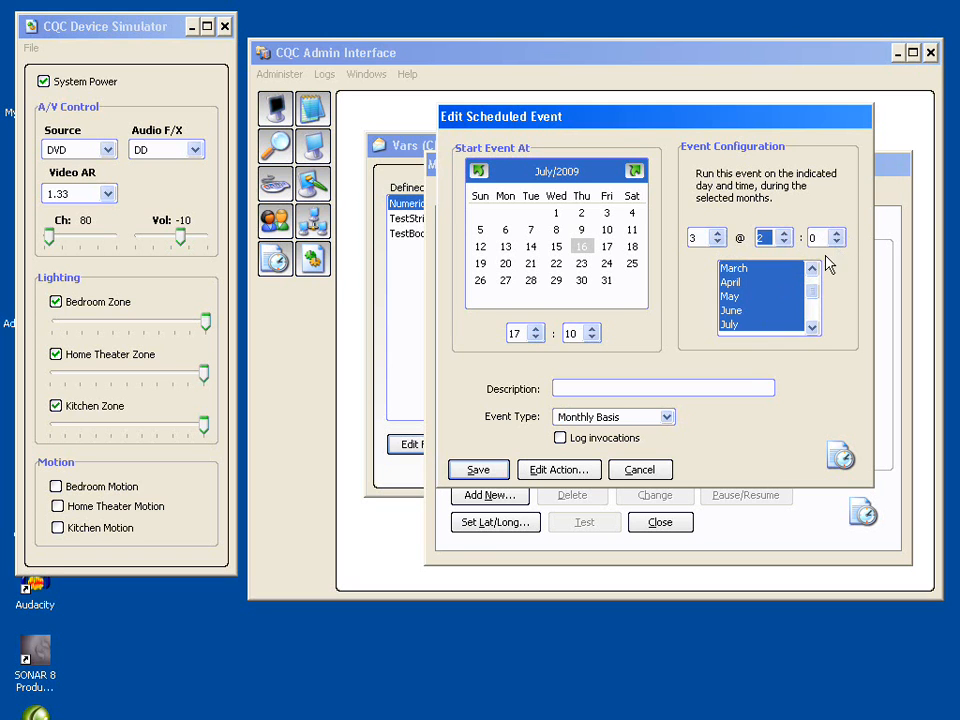
pyautogui.click(757, 283)
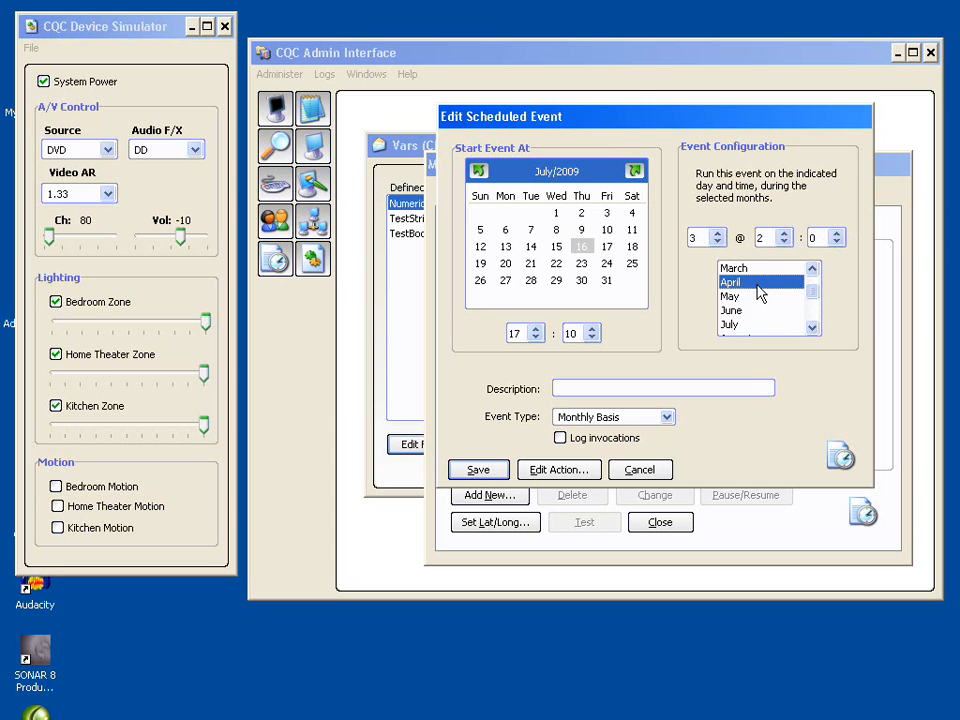
pyautogui.keyDown('ctrl'); pyautogui.click(740, 312); pyautogui.keyUp('ctrl')
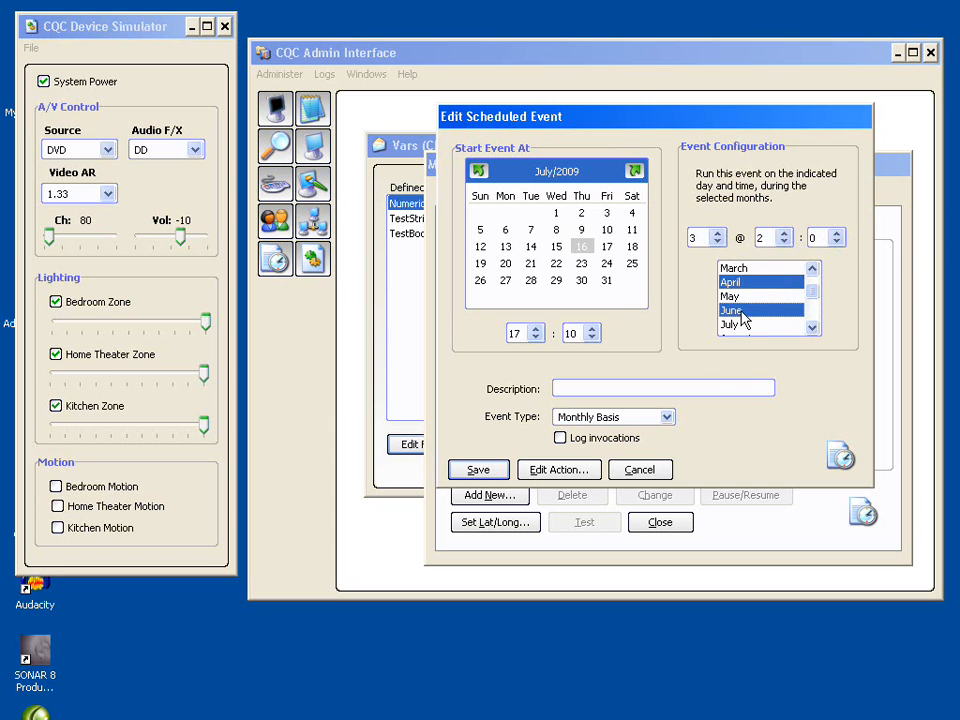
# - Examine the configuration options for the Every X Minutes, Every X Hours, Every X Days and At sunrise event types
pyautogui.click(666, 417)
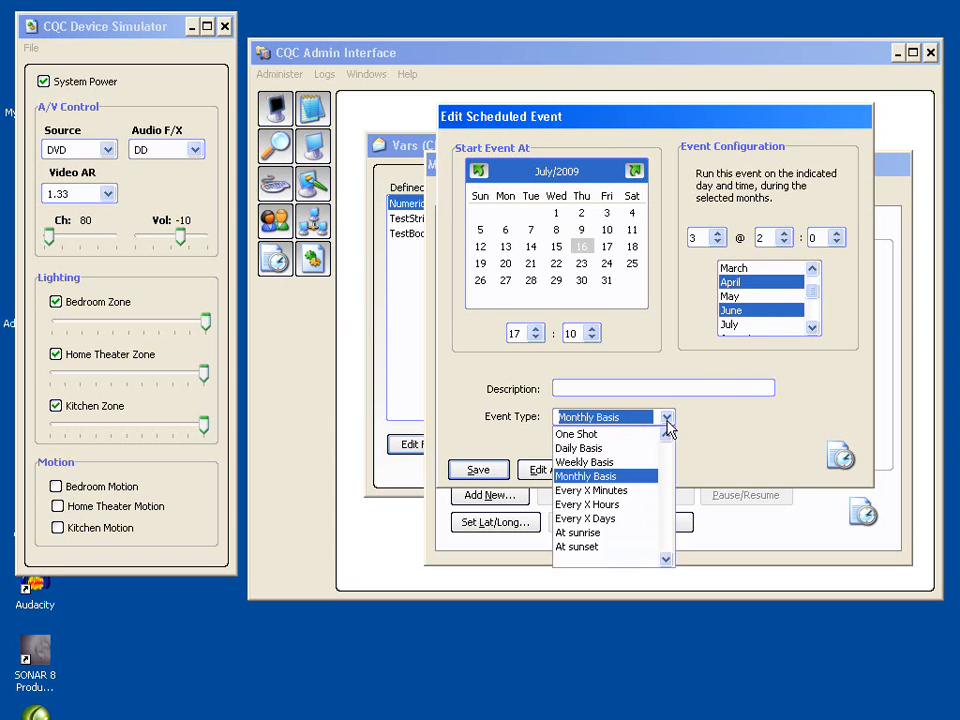
pyautogui.click(633, 491)
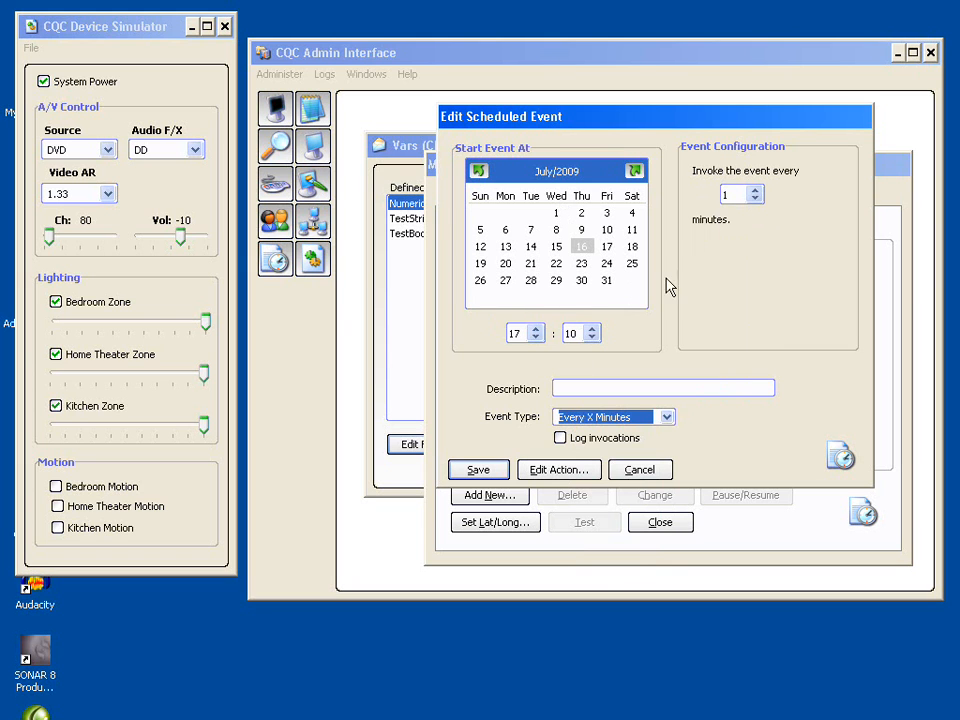
pyautogui.click(666, 419)
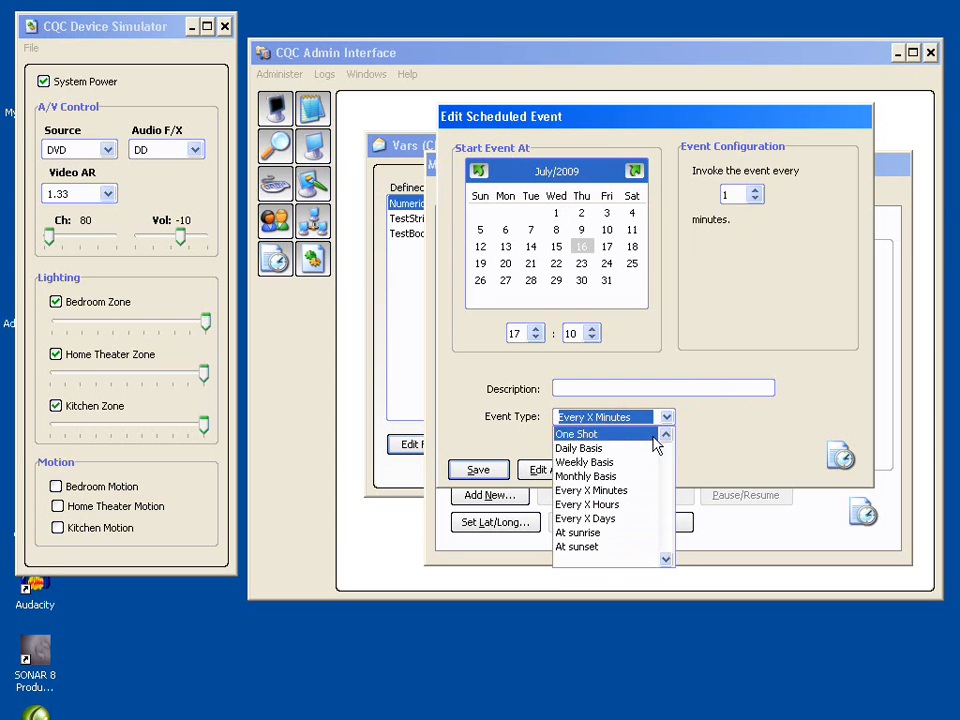
pyautogui.click(628, 505)
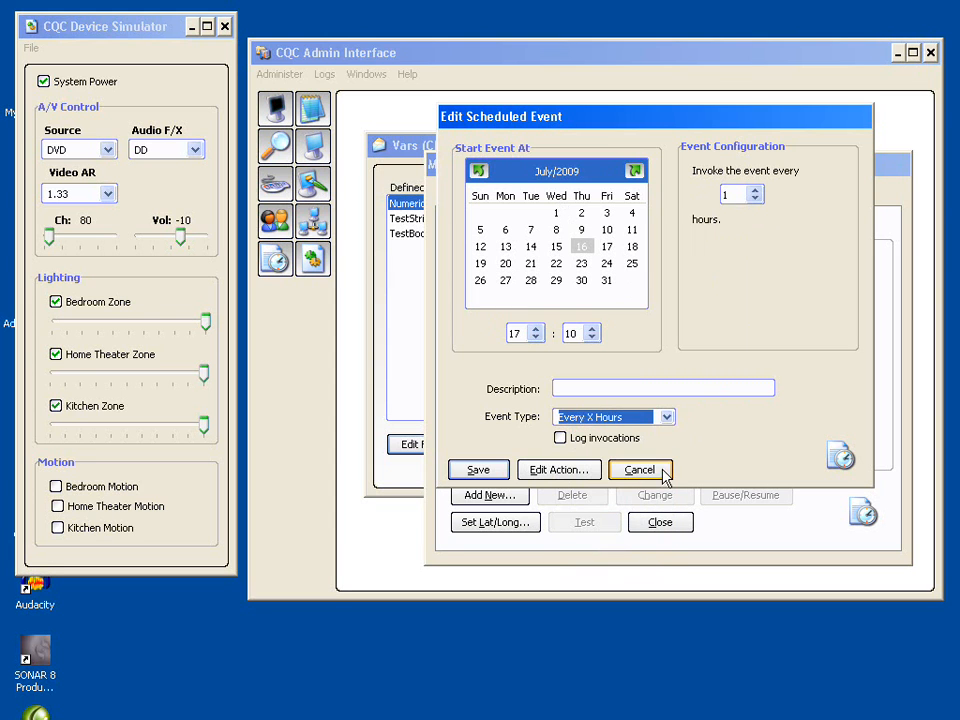
pyautogui.click(666, 418)
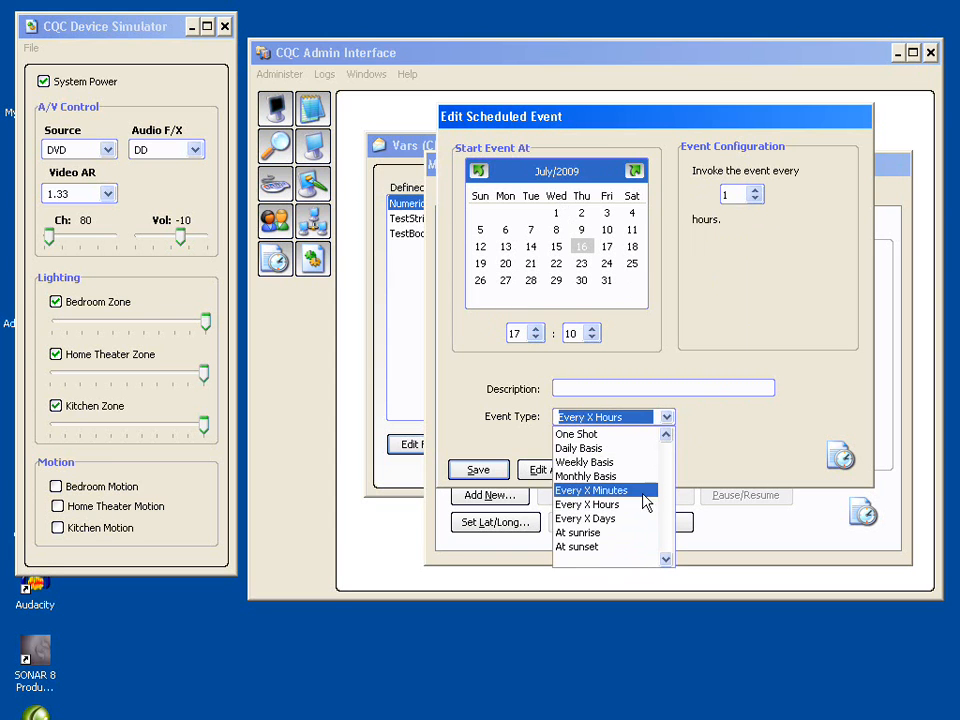
pyautogui.click(624, 520)
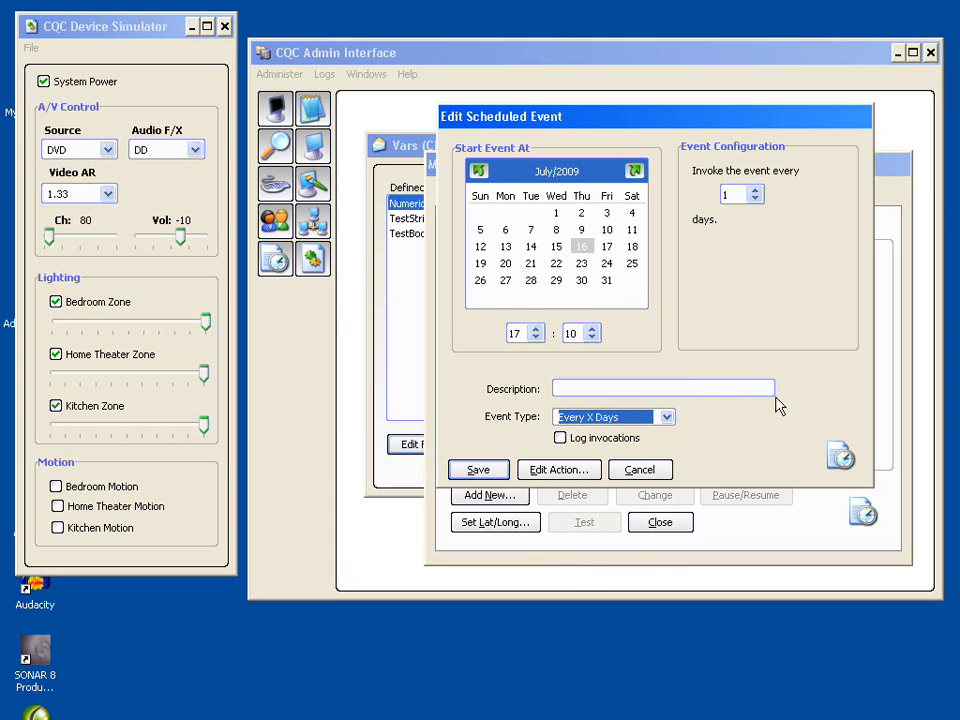
pyautogui.click(666, 419)
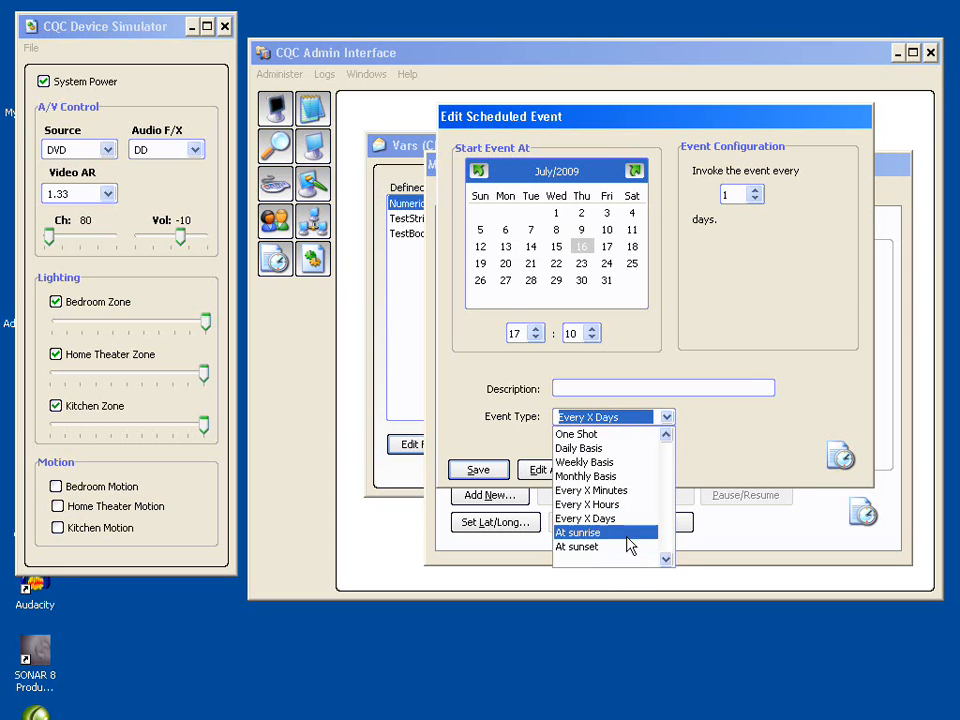
pyautogui.click(607, 533)
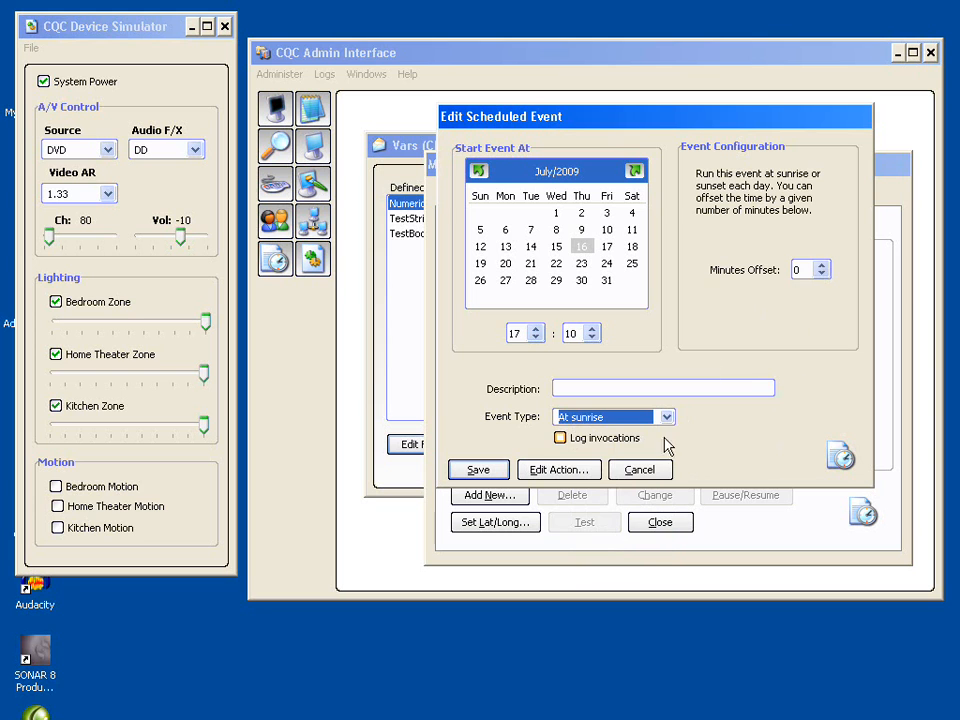
# - Set the event type to At sunset with a minutes offset of -10 and describe it as "Lights on at sunset"
pyautogui.click(667, 417)
pyautogui.click(626, 547)
pyautogui.click(822, 275)
pyautogui.click(822, 275)
pyautogui.click(822, 275)
pyautogui.click(822, 275)
pyautogui.click(822, 275)
pyautogui.click(822, 275)
pyautogui.click(822, 275)
pyautogui.click(822, 275)
pyautogui.click(822, 275)
pyautogui.click(822, 275)
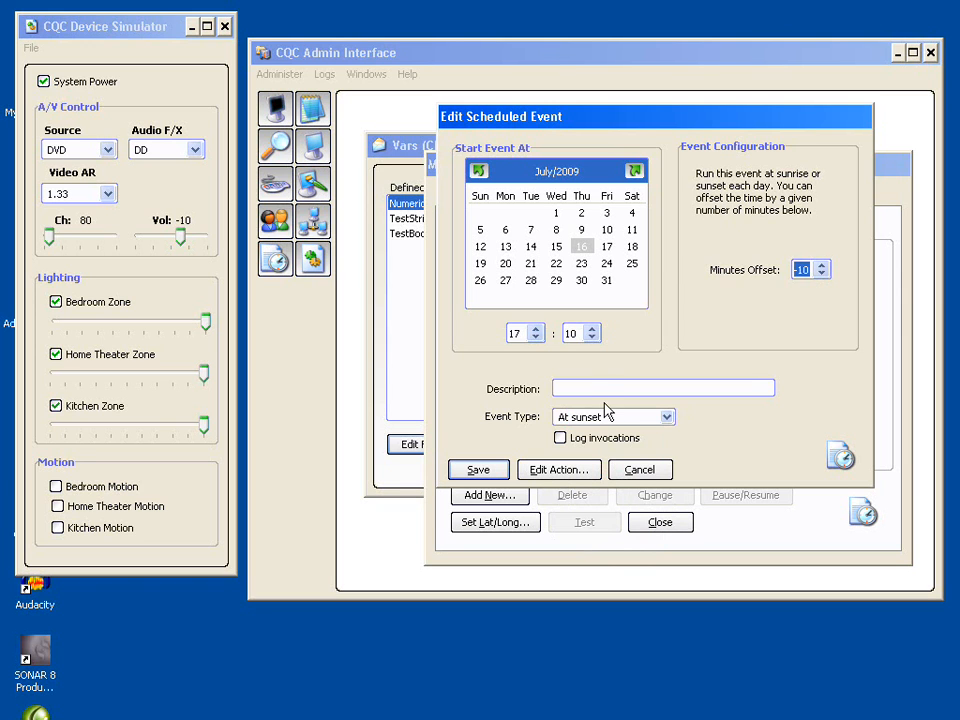
pyautogui.click(597, 389)
pyautogui.write('Lights on at sunset')
# - Insert a Devices FieldWrite command in the event's OnSchedule action and browse the DevSim driver's fields without selecting one
pyautogui.click(563, 474)
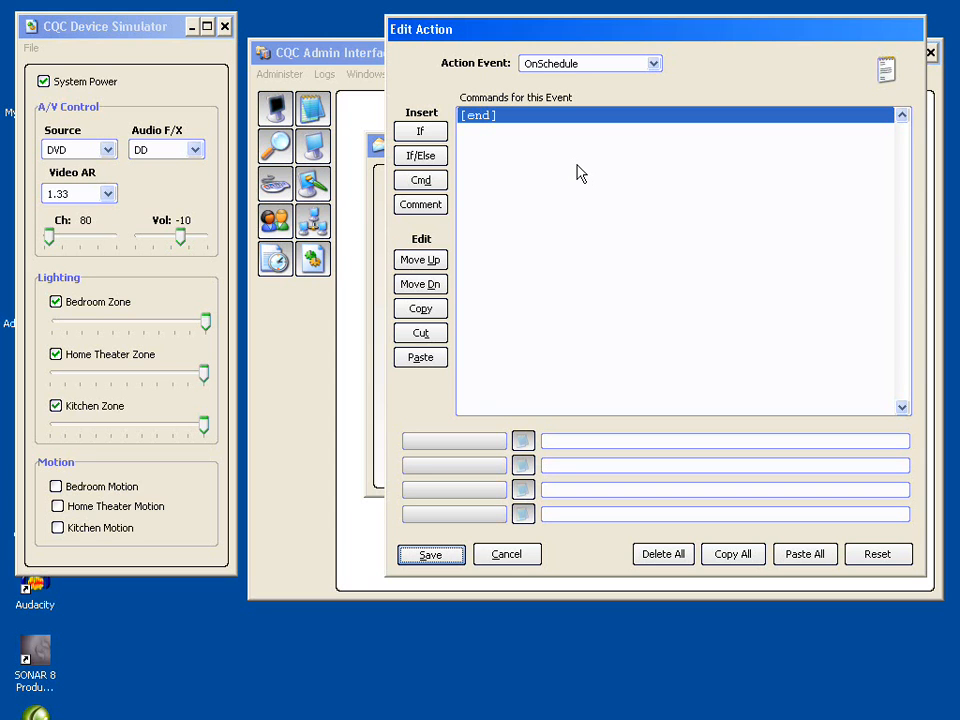
pyautogui.click(421, 182)
pyautogui.moveTo(505, 186)
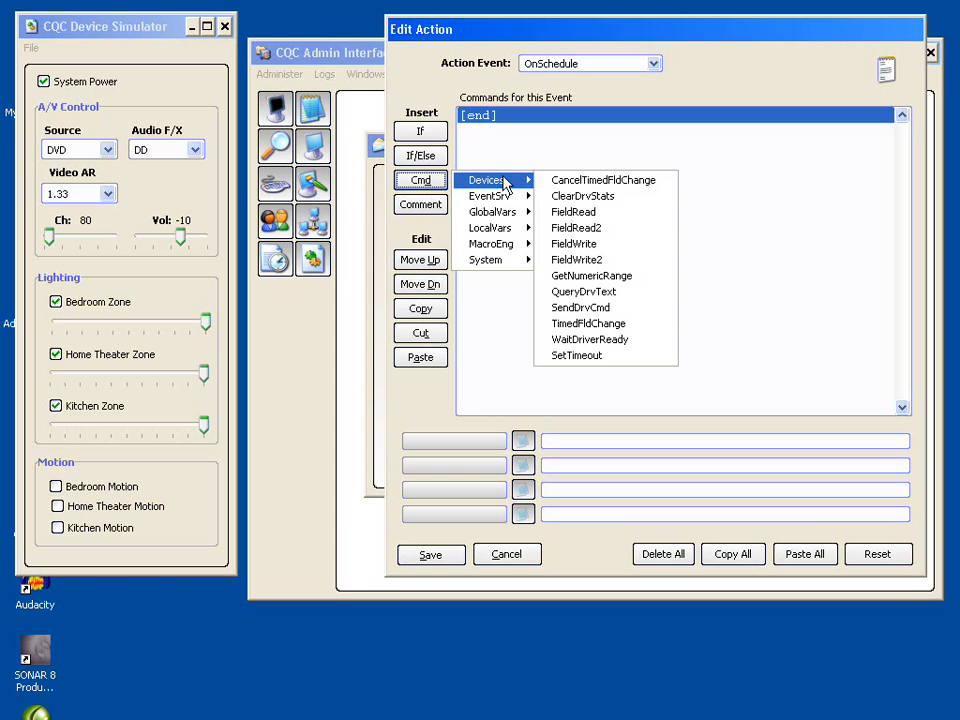
pyautogui.click(600, 245)
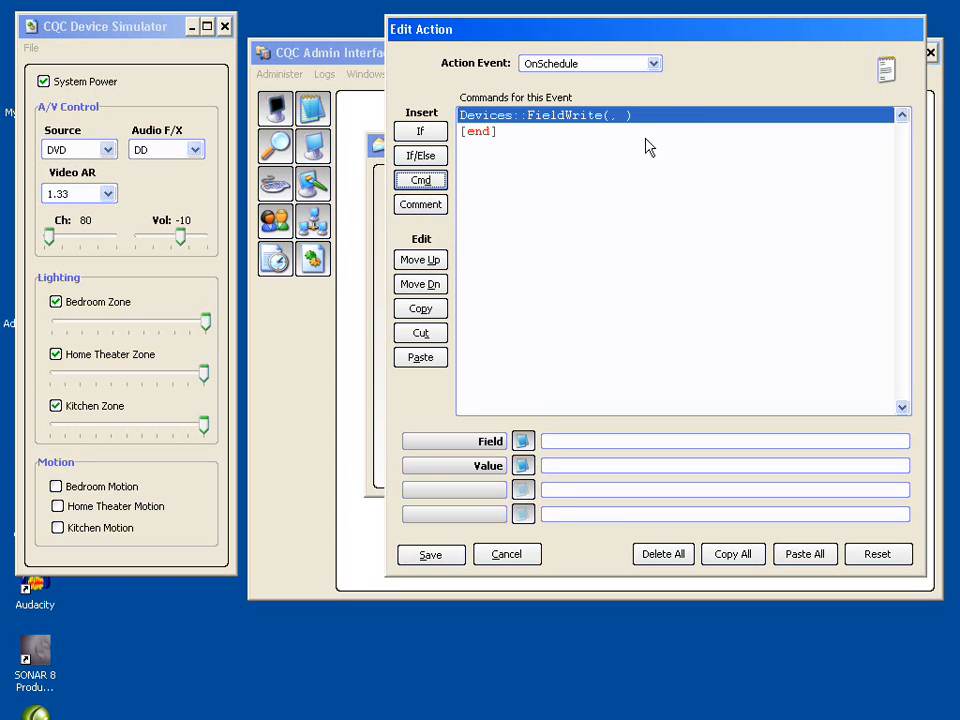
pyautogui.click(522, 441)
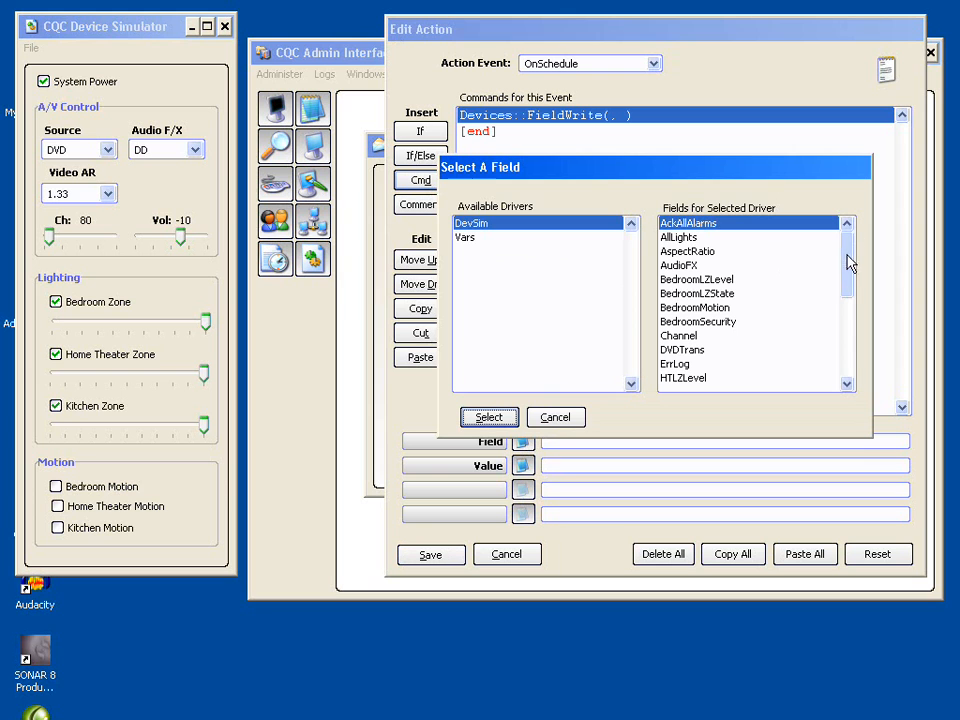
pyautogui.moveTo(846, 262); pyautogui.dragTo(846, 223)
pyautogui.click(572, 418)
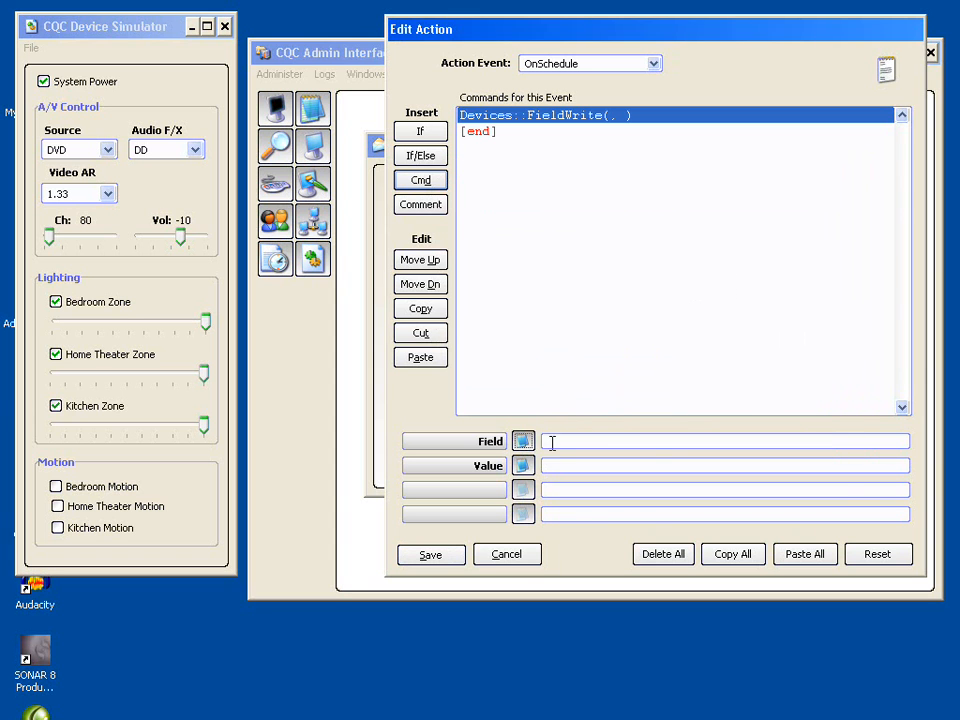
# - Discard the action and the new scheduled event, and close the event management window
pyautogui.click(510, 557)
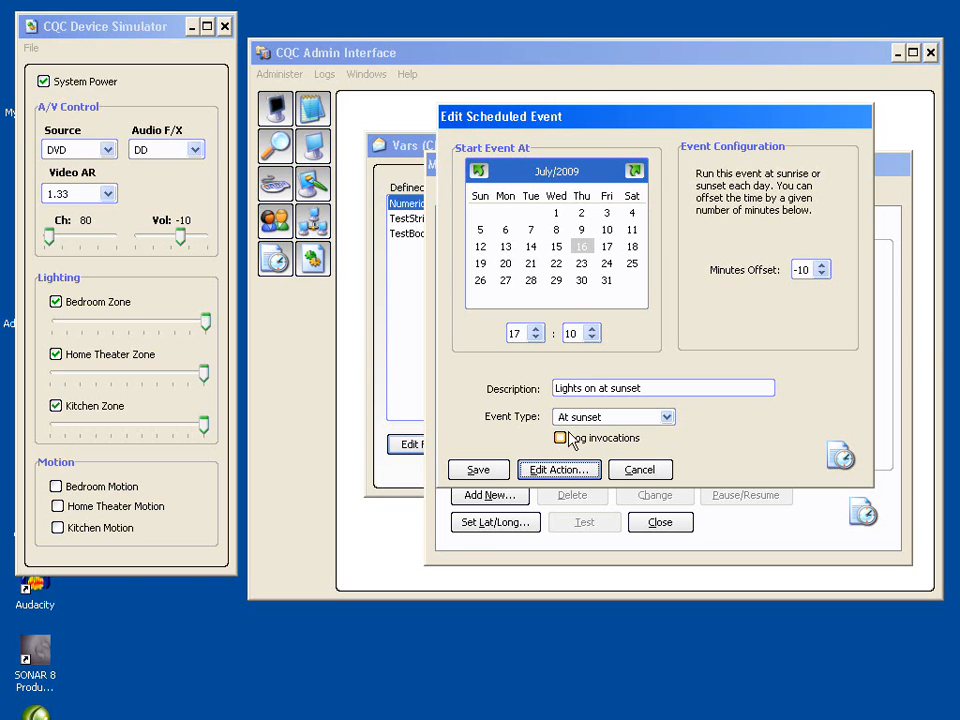
pyautogui.click(636, 472)
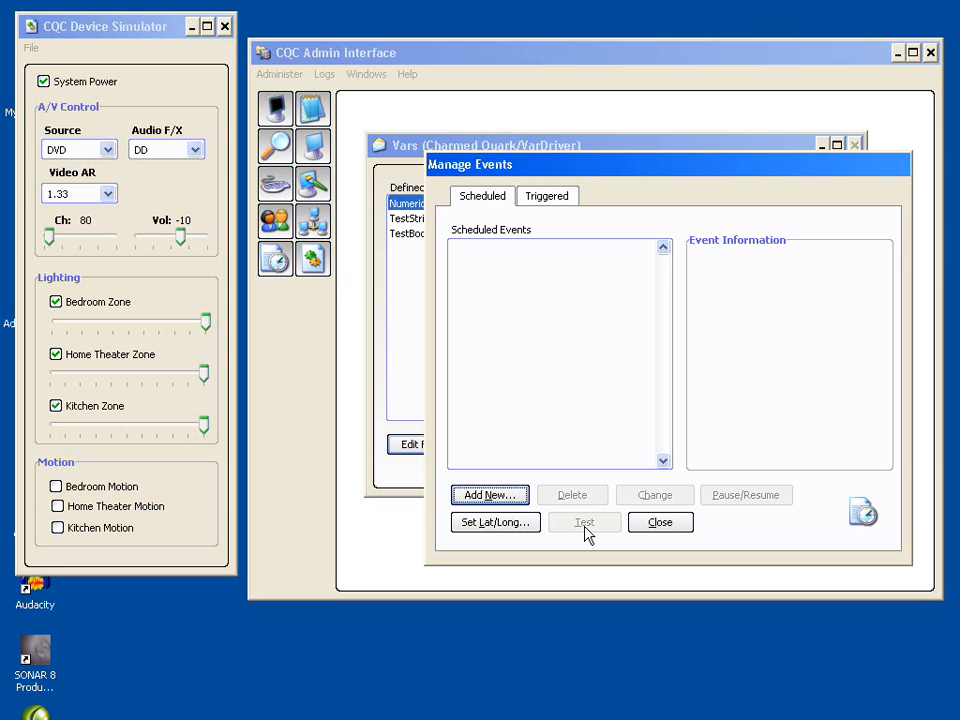
pyautogui.click(662, 524)
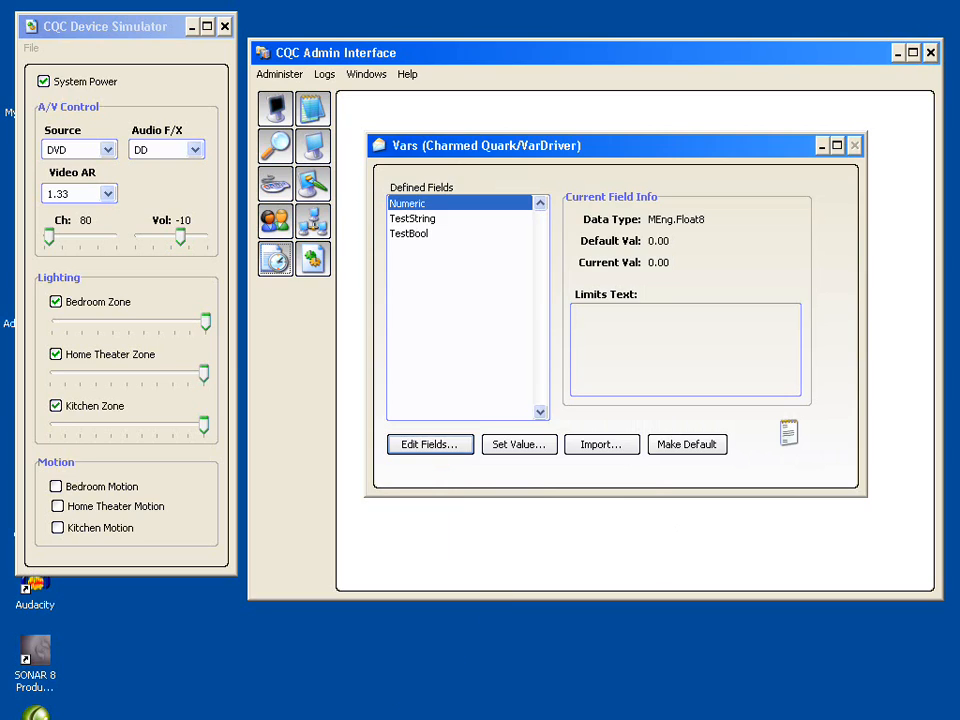